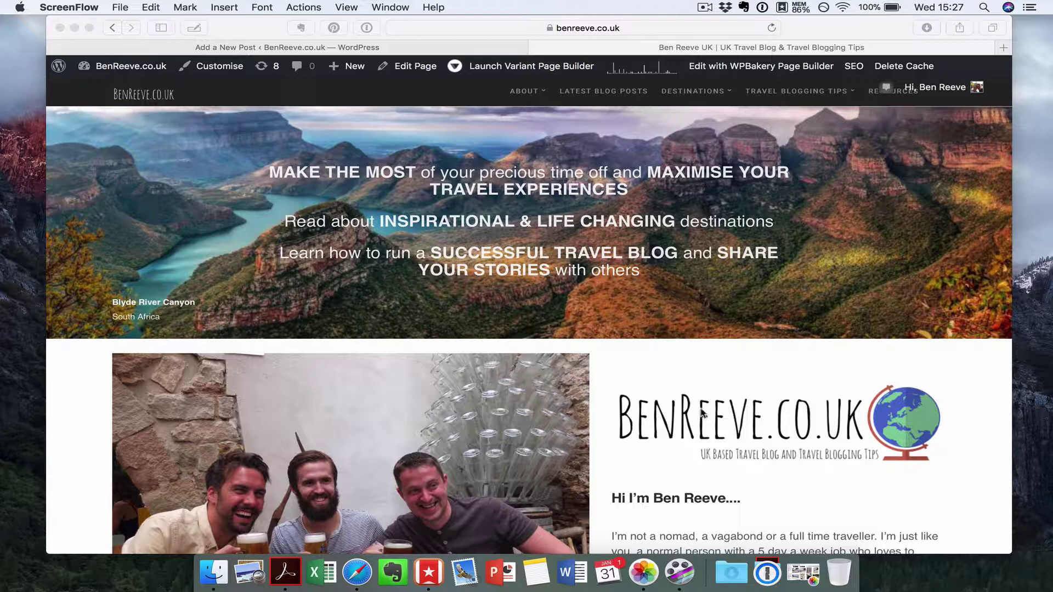
Step: Open Photos to the Seychelles, Sept/Oct 2017 album
{"action": "left_click", "coordinate": [639, 583]}
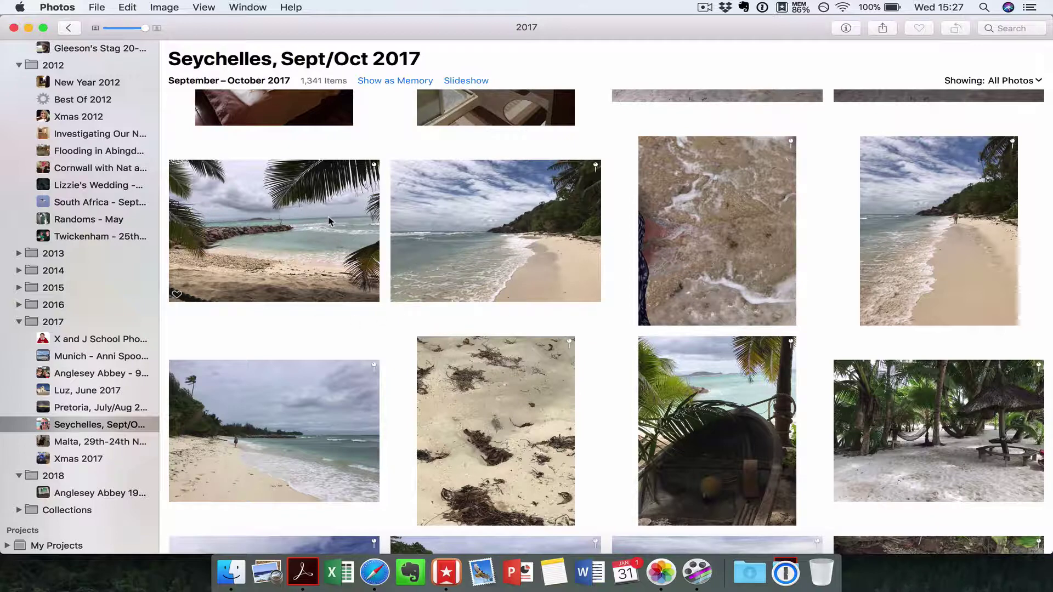
Step: Copy the palm-framed and curved-beach photos from the album onto the desktop
{"action": "left_click", "coordinate": [296, 243]}
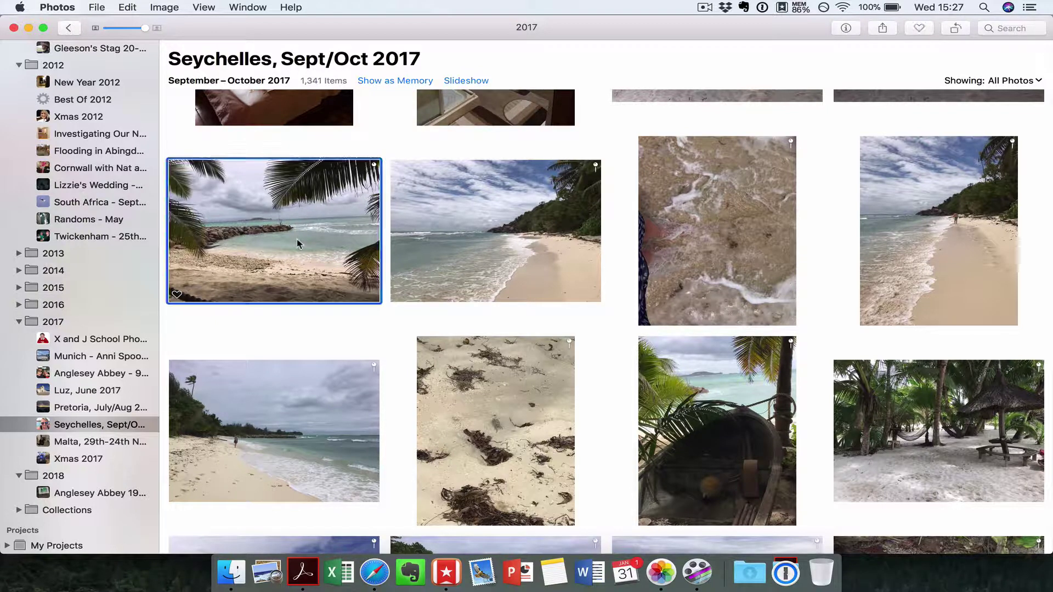
{"action": "scroll", "coordinate": [296, 243], "scroll_direction": "down", "scroll_amount": 3}
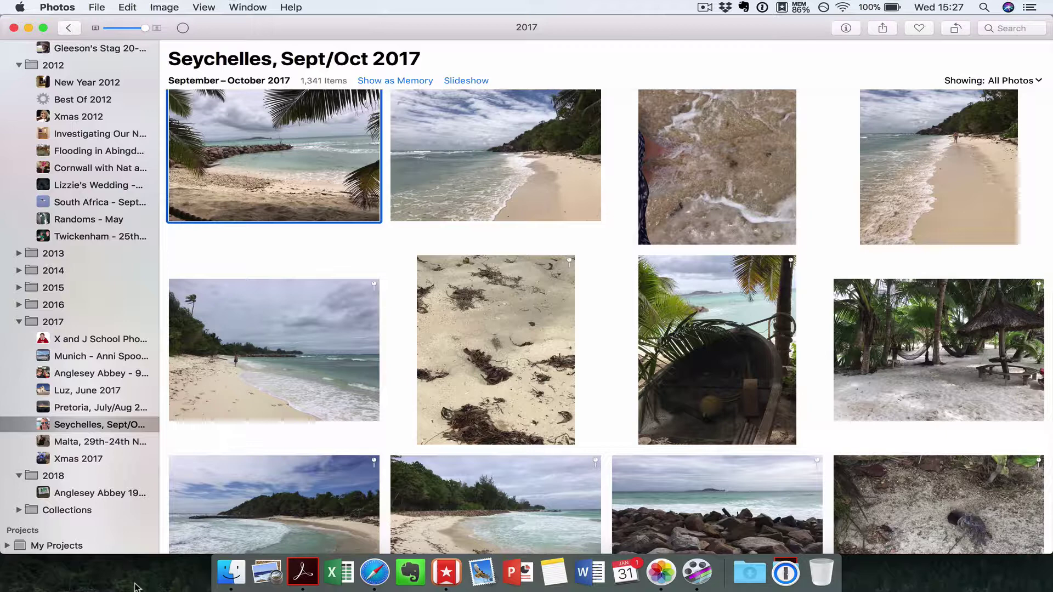
{"action": "scroll", "coordinate": [400, 377], "scroll_direction": "up", "scroll_amount": 2}
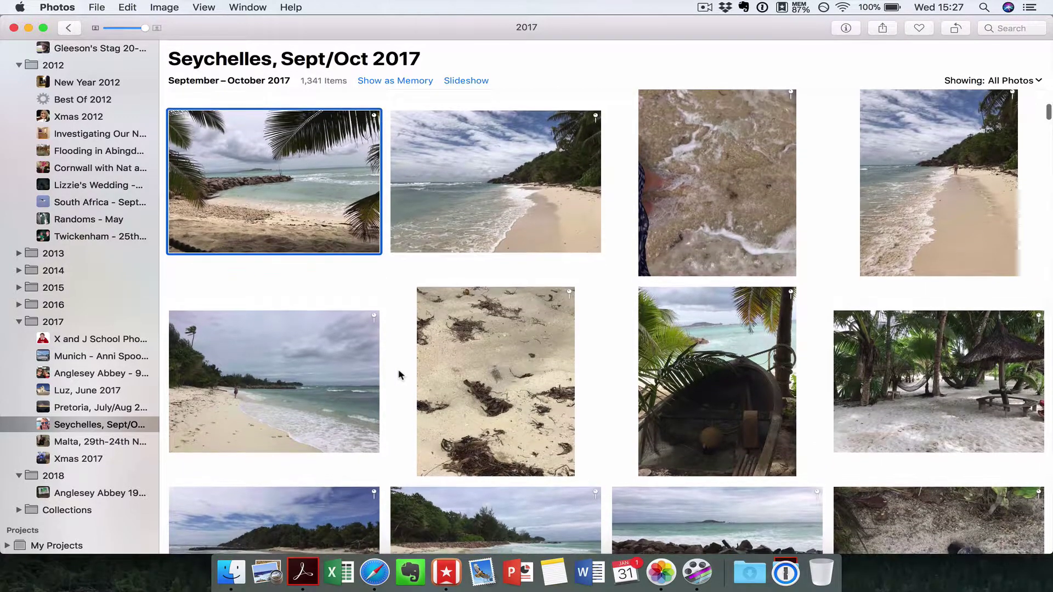
{"action": "scroll", "coordinate": [383, 348], "scroll_direction": "down", "scroll_amount": 6}
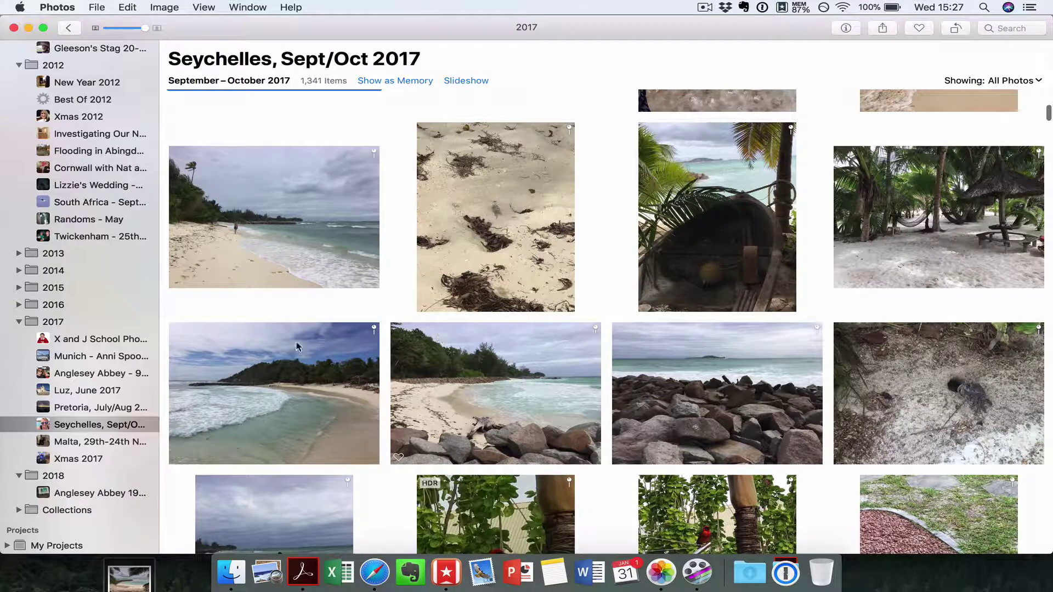
{"action": "left_click_drag", "start_coordinate": [304, 362], "coordinate": [118, 586]}
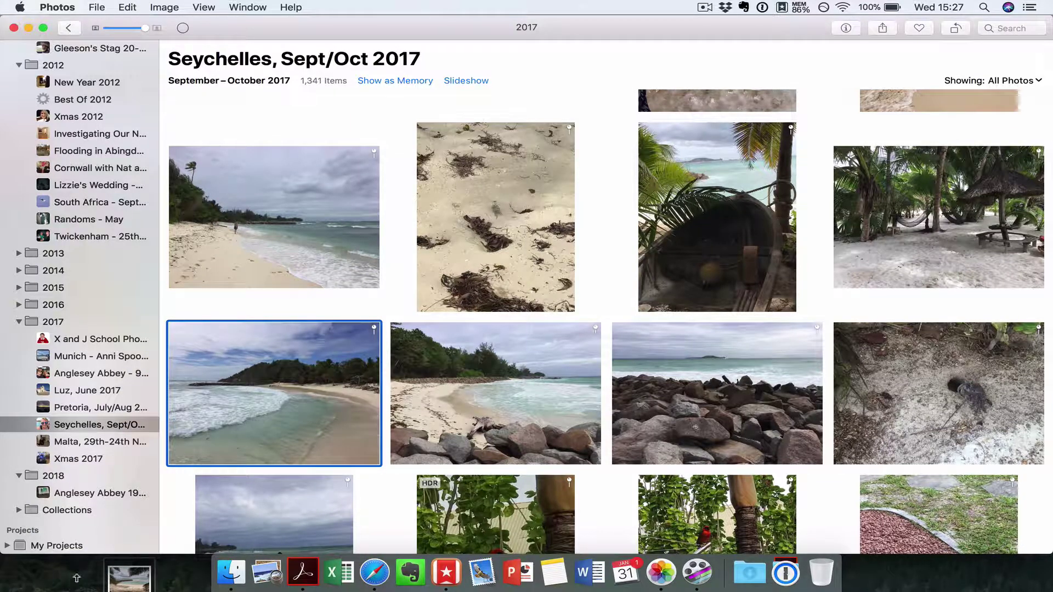
{"action": "left_click", "coordinate": [231, 572]}
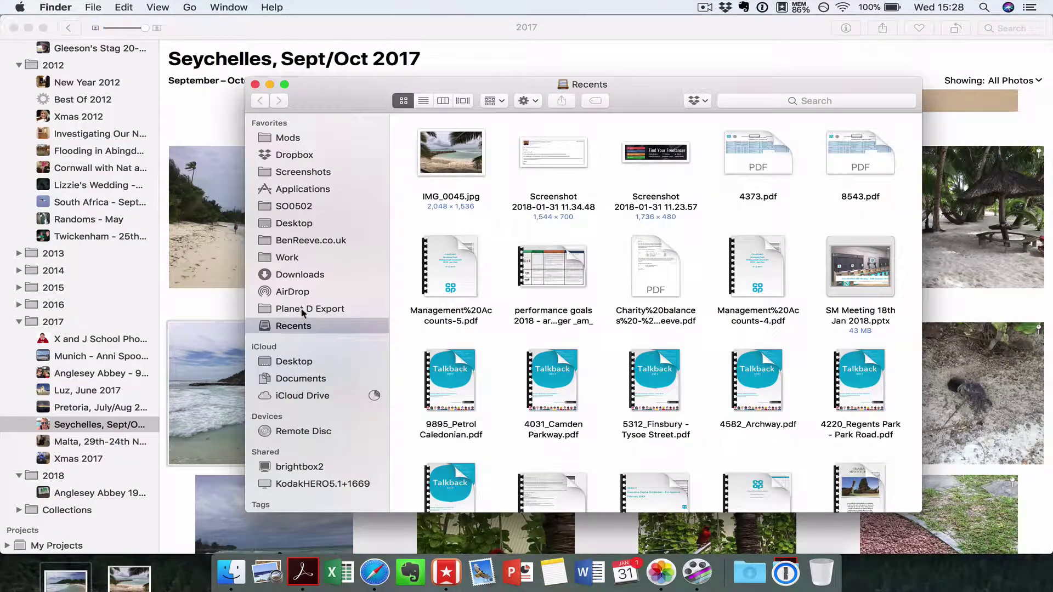
Step: Open IMG_0045.jpg and IMG_2553.jpg from the Desktop folder together in Preview
{"action": "left_click", "coordinate": [296, 363]}
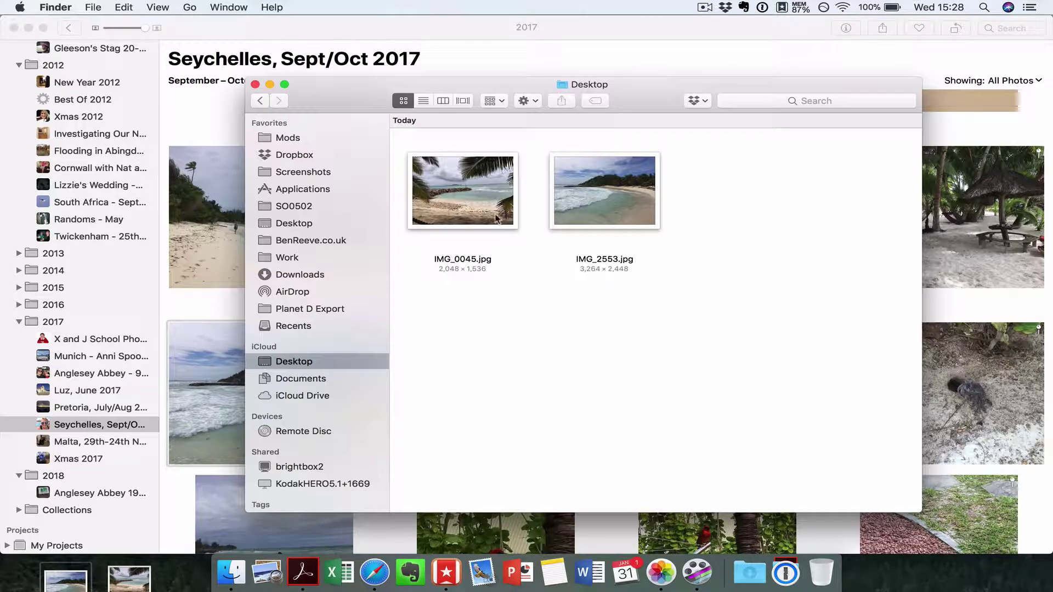
{"action": "left_click", "coordinate": [480, 202]}
{"action": "left_click", "coordinate": [596, 194], "text": "super"}
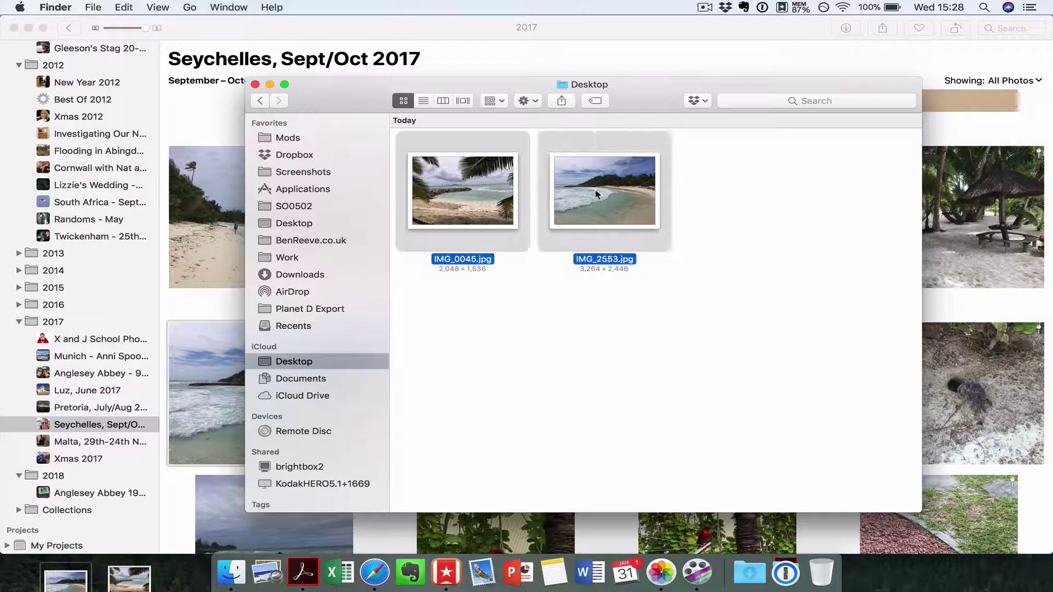
{"action": "double_click", "coordinate": [449, 190]}
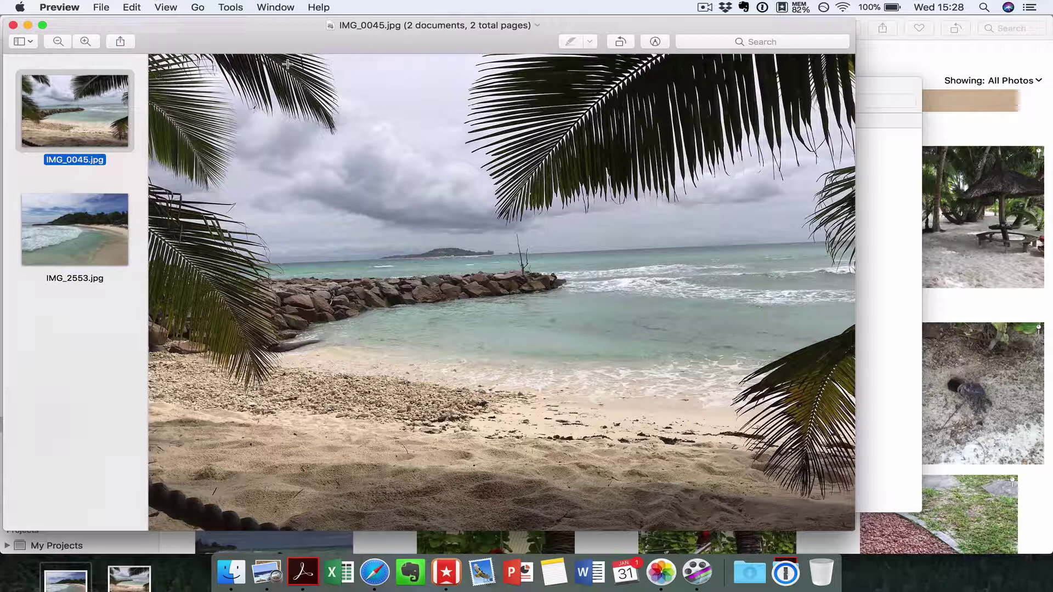
Step: Resize IMG_0045.jpg to 750 pixels wide (750 × 563)
{"action": "left_click", "coordinate": [228, 9]}
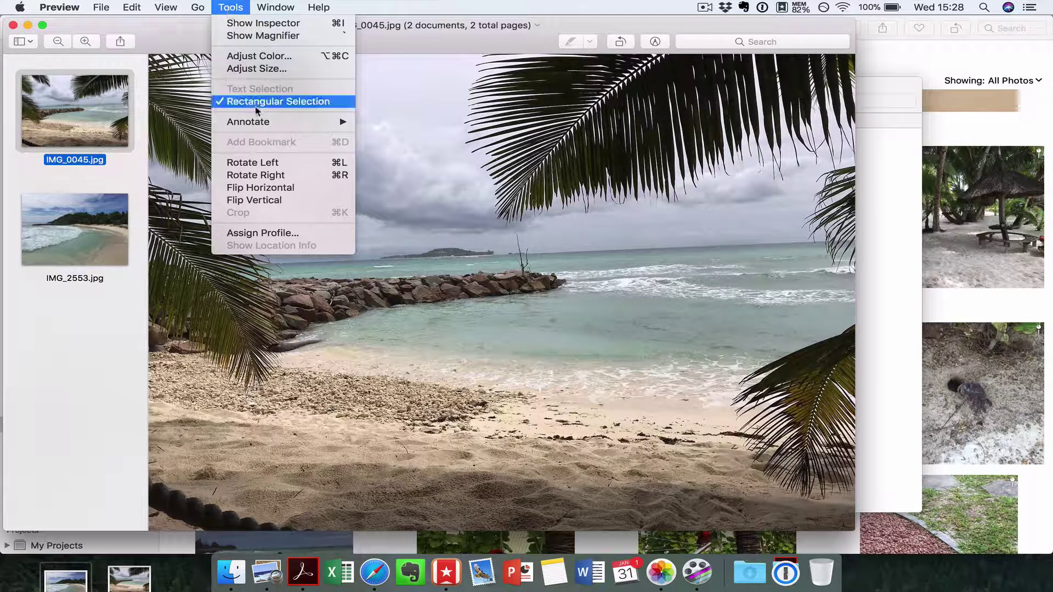
{"action": "left_click", "coordinate": [264, 66]}
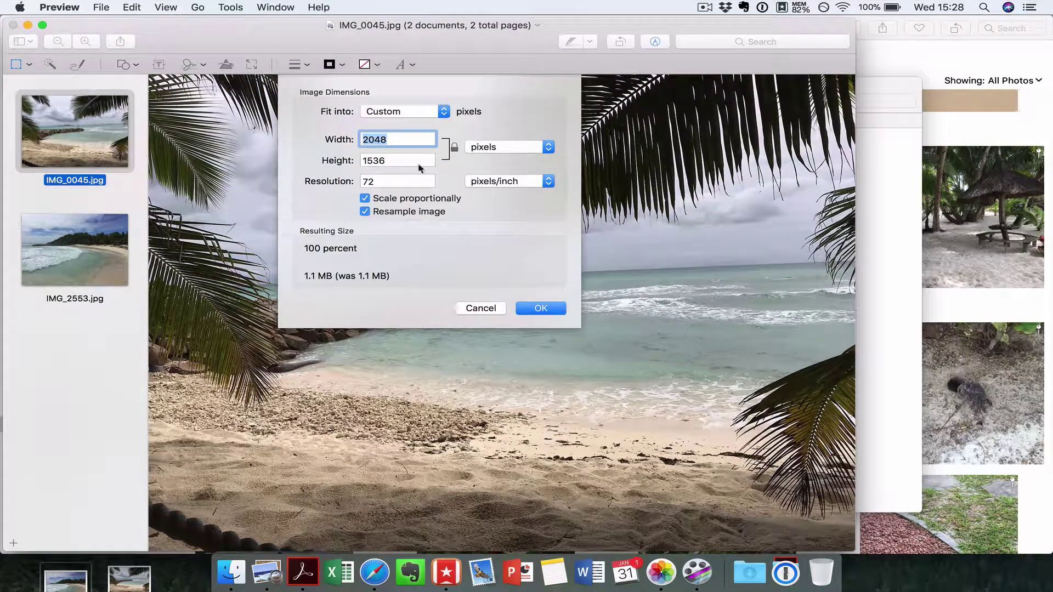
{"action": "type", "text": "7"}
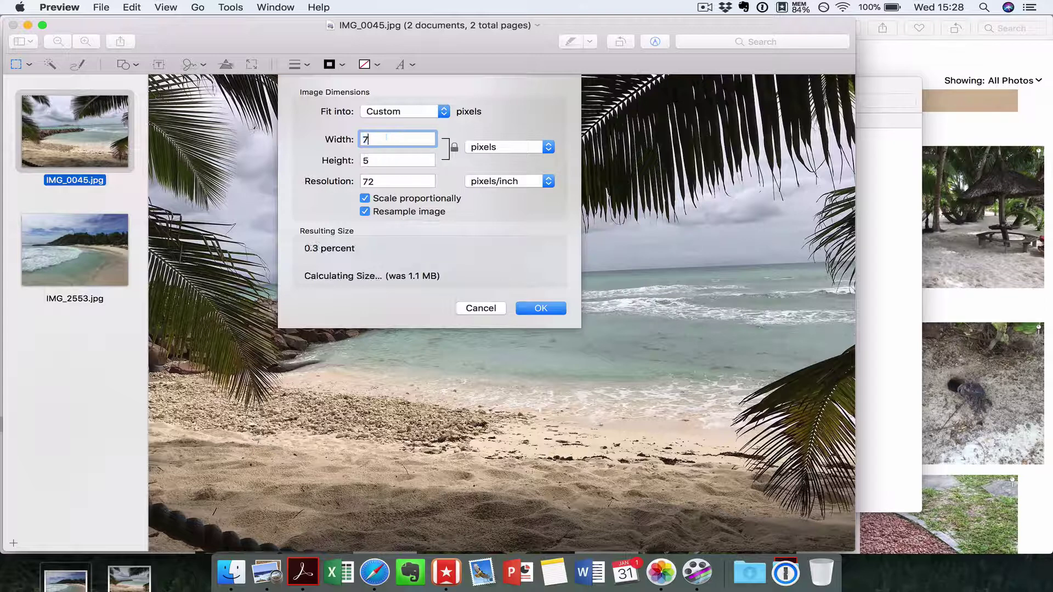
{"action": "type", "text": "50"}
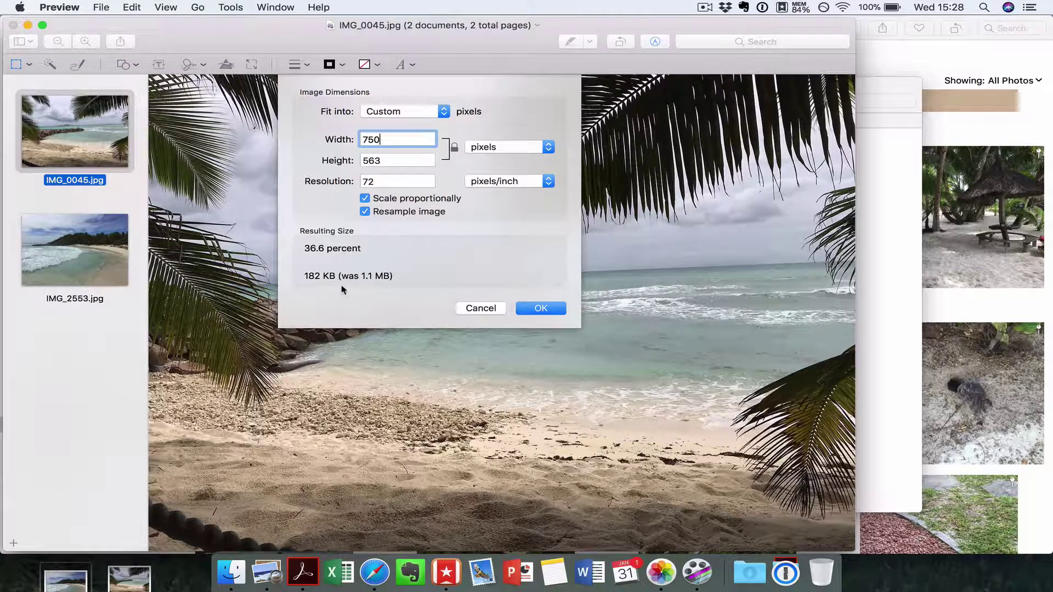
{"action": "left_click", "coordinate": [550, 309]}
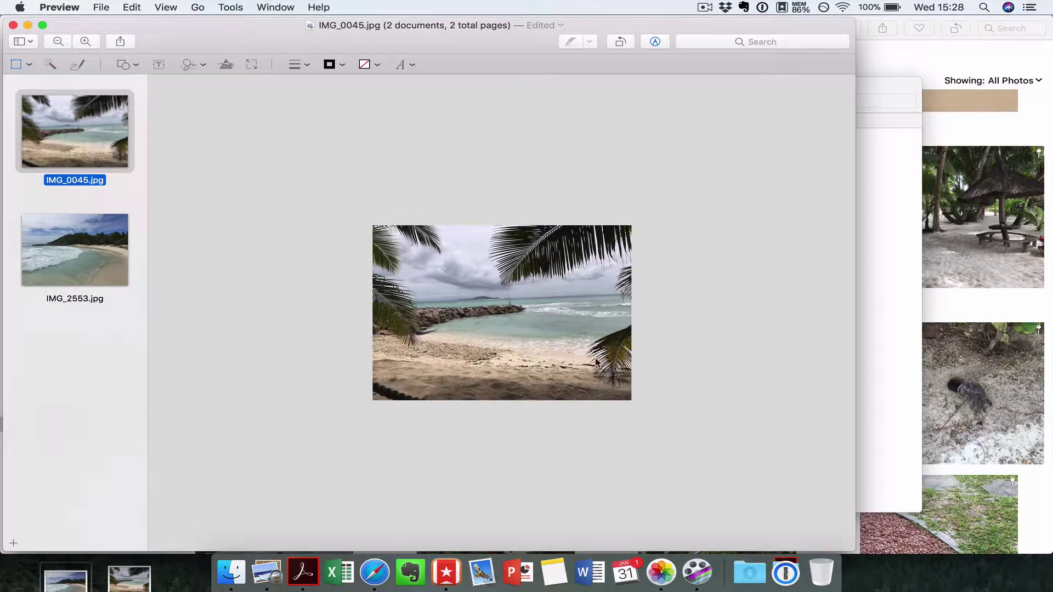
Step: Check the resized photo, then switch to IMG_2553.jpg in the sidebar
{"action": "left_click", "coordinate": [85, 42]}
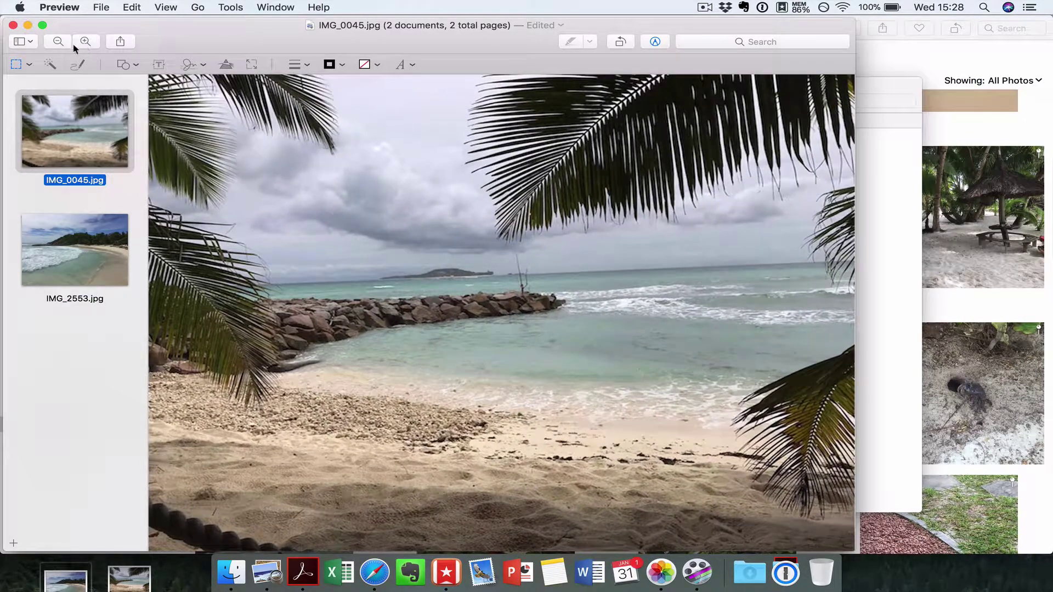
{"action": "left_click", "coordinate": [59, 41]}
{"action": "left_click", "coordinate": [58, 42]}
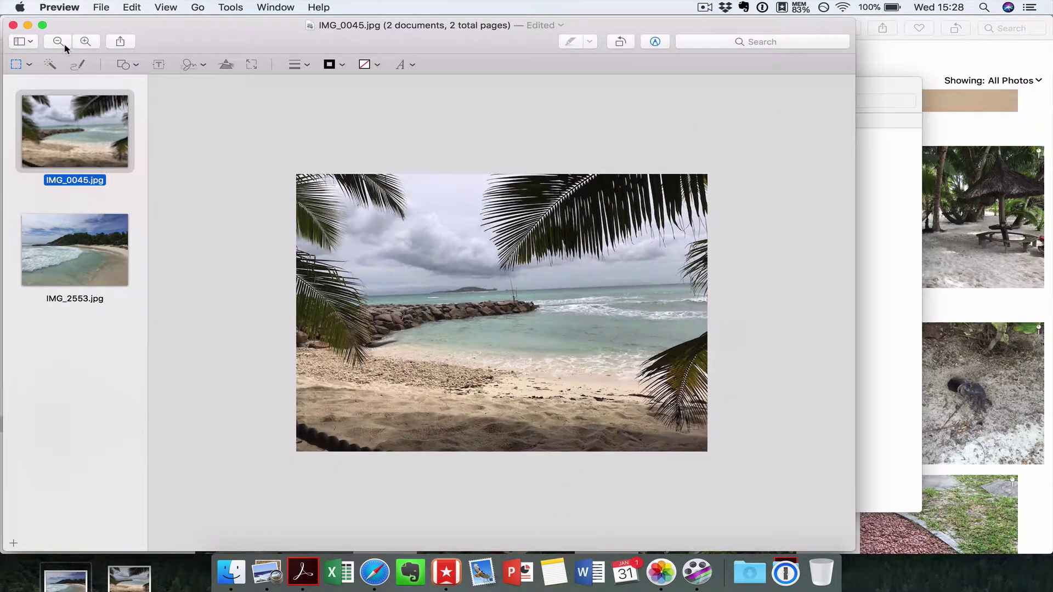
{"action": "left_click", "coordinate": [78, 255]}
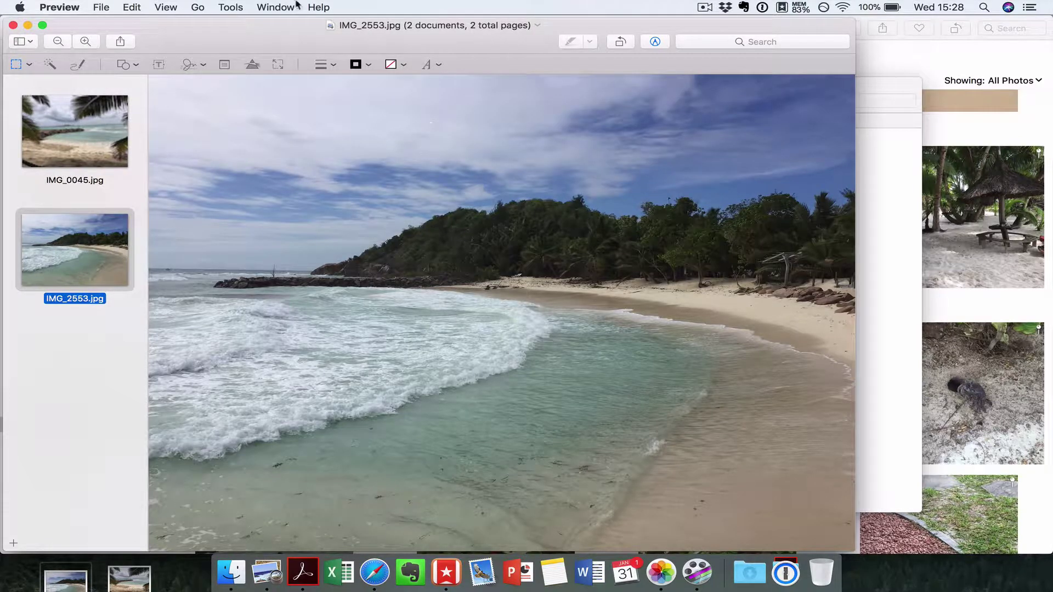
Step: Resize IMG_2553.jpg to 750 pixels wide (750 × 563)
{"action": "left_click", "coordinate": [230, 7]}
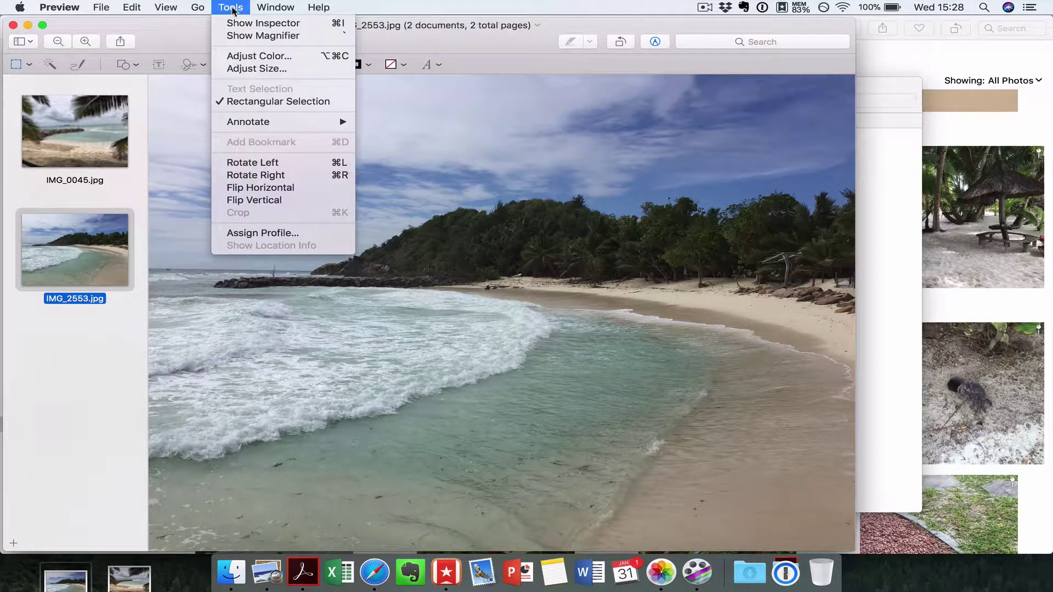
{"action": "left_click", "coordinate": [269, 69]}
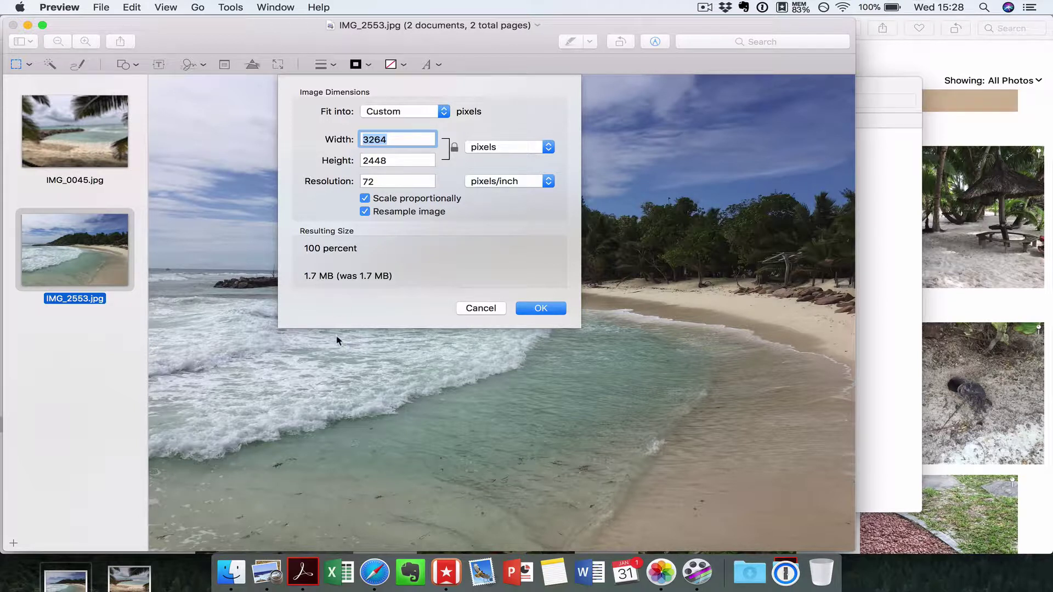
{"action": "type", "text": "750"}
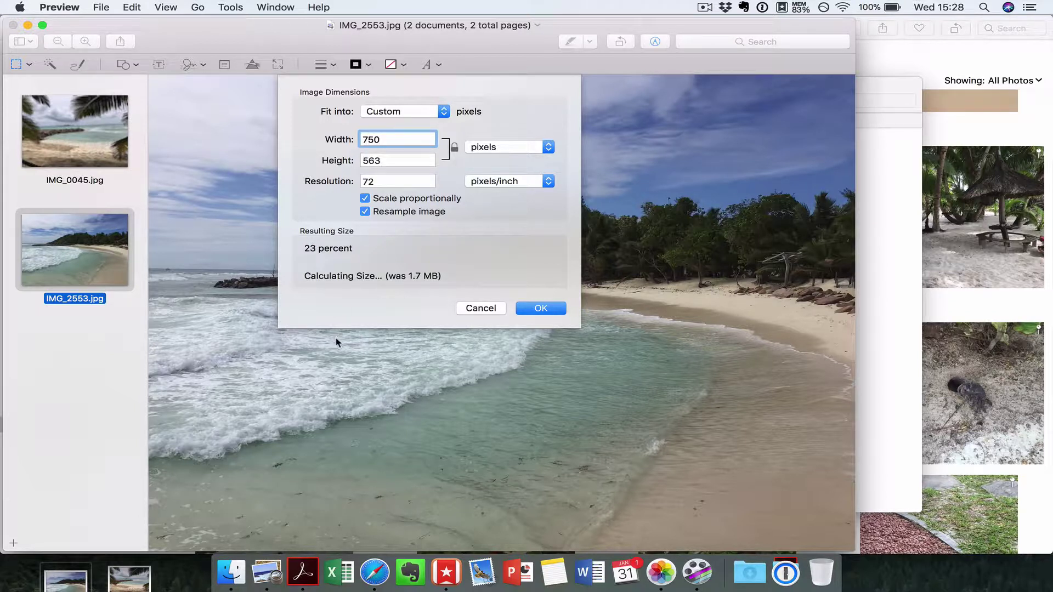
{"action": "left_click", "coordinate": [531, 305]}
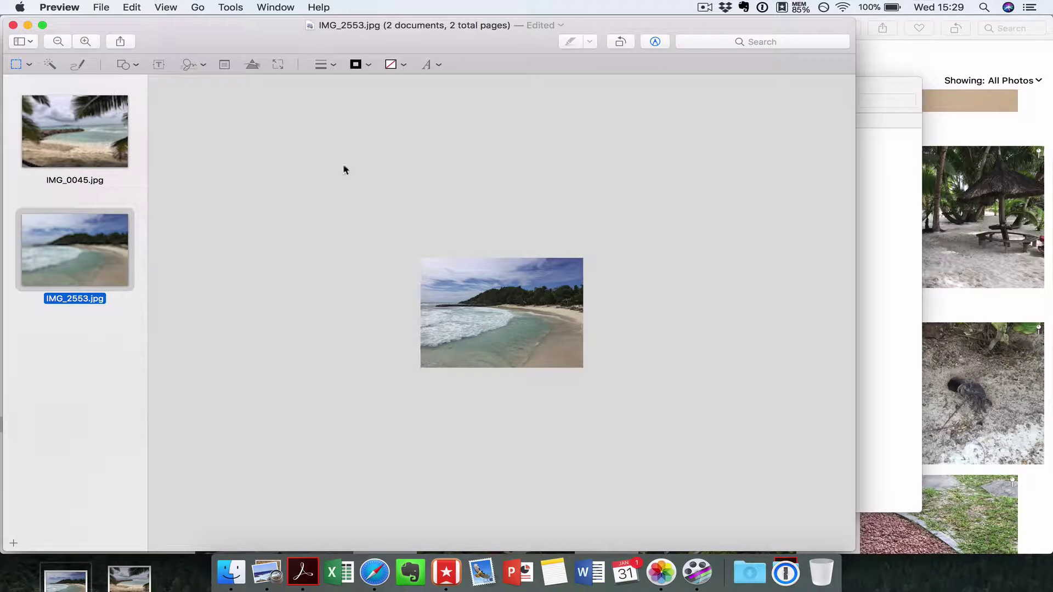
Step: Close Preview and return to the Add a New Post tab in Safari
{"action": "left_click", "coordinate": [14, 26]}
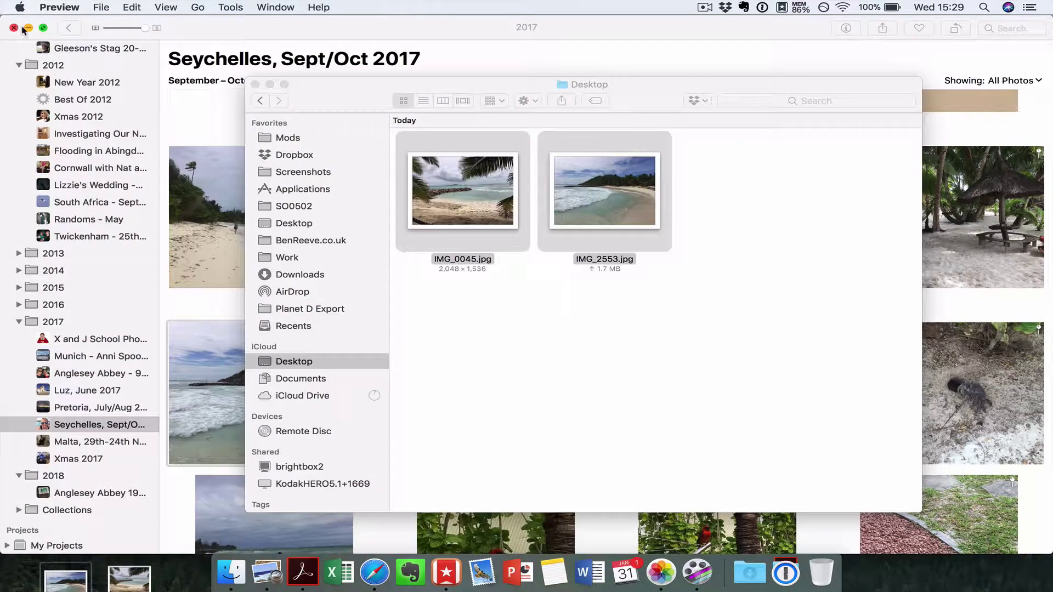
{"action": "left_click", "coordinate": [376, 574]}
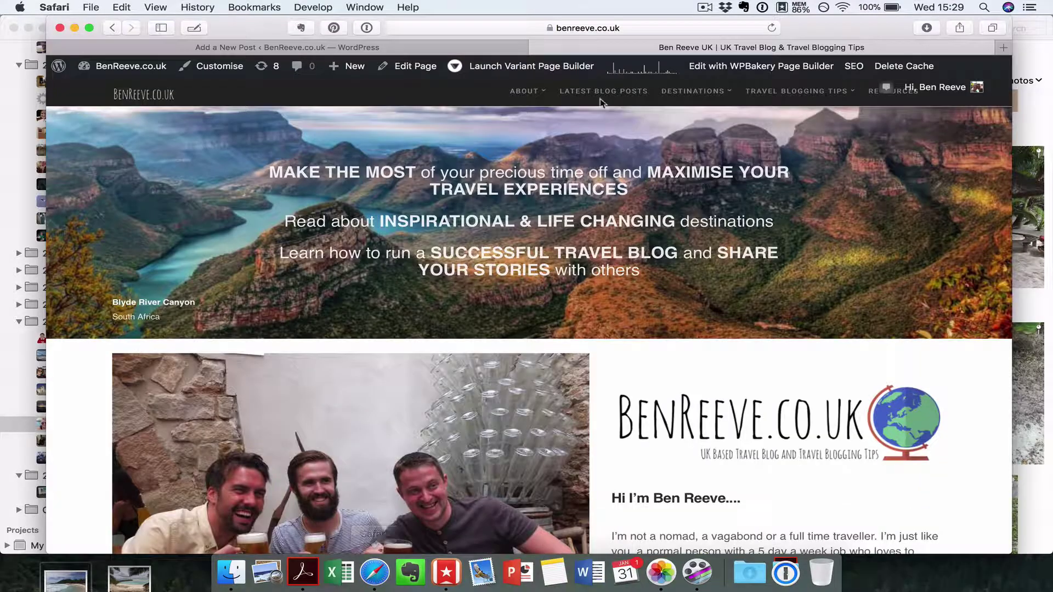
{"action": "left_click", "coordinate": [412, 49]}
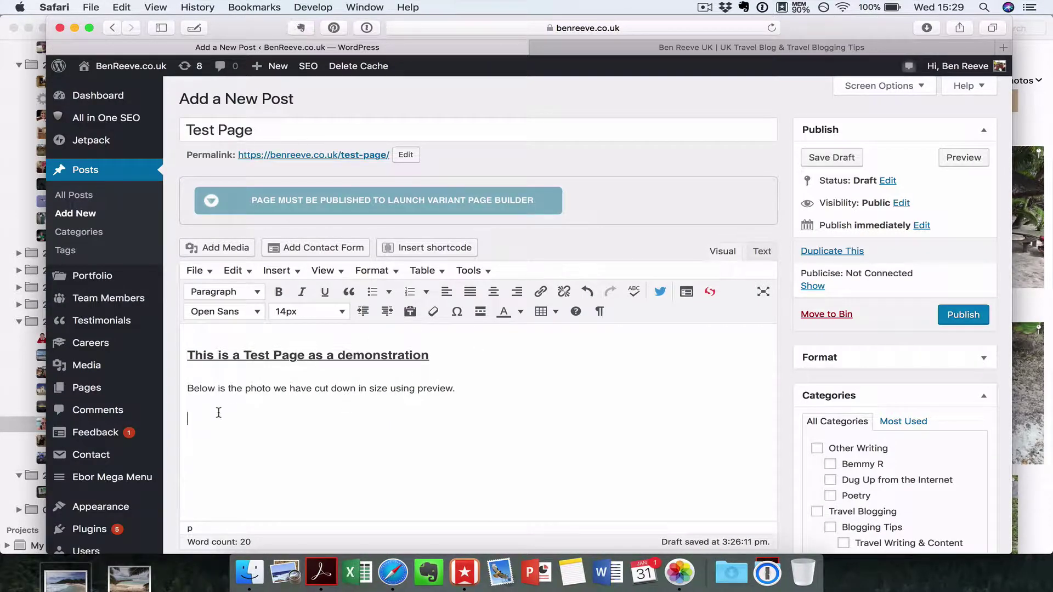
Step: Upload IMG_2553.jpg to the post's media library via Add Media
{"action": "left_click", "coordinate": [224, 248]}
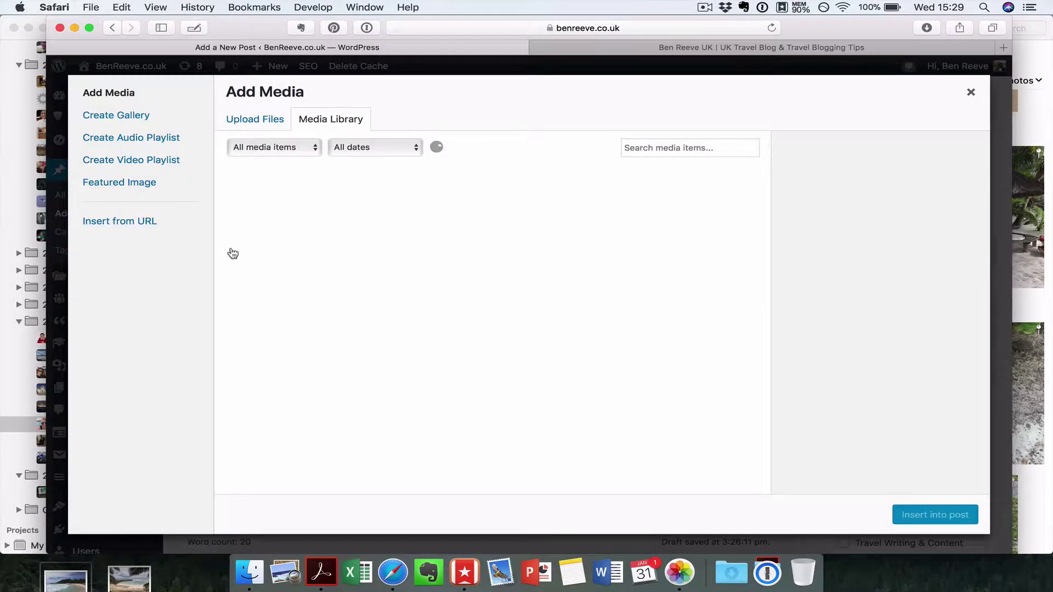
{"action": "left_click", "coordinate": [263, 122]}
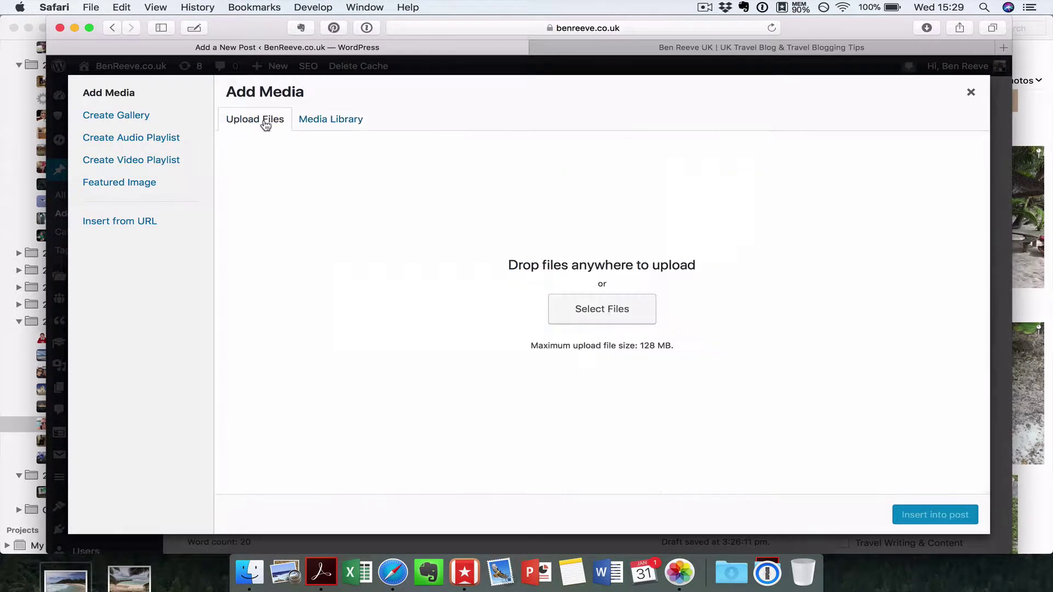
{"action": "left_click", "coordinate": [627, 321]}
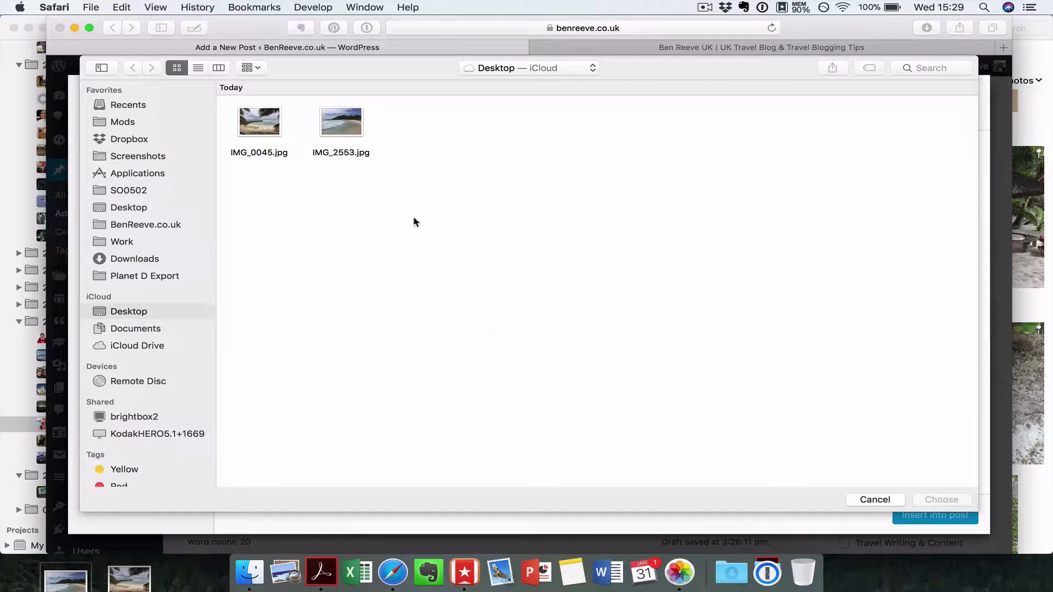
{"action": "double_click", "coordinate": [354, 136]}
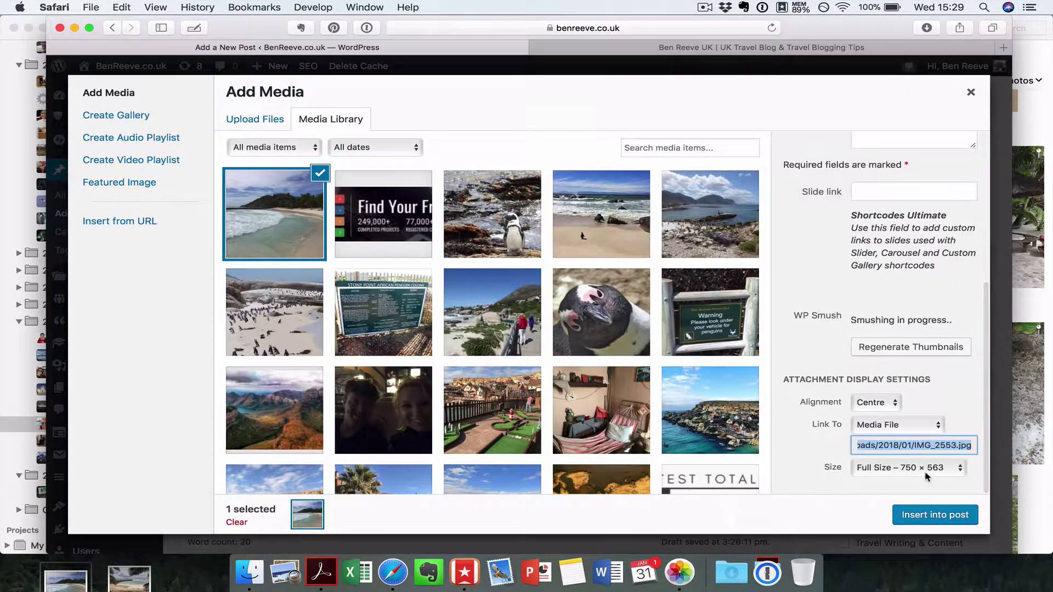
Step: Replace the uploaded photo's IMG_2553 title with 'New Photo'
{"action": "scroll", "coordinate": [926, 417], "scroll_direction": "down", "scroll_amount": 1}
{"action": "left_click", "coordinate": [932, 285]}
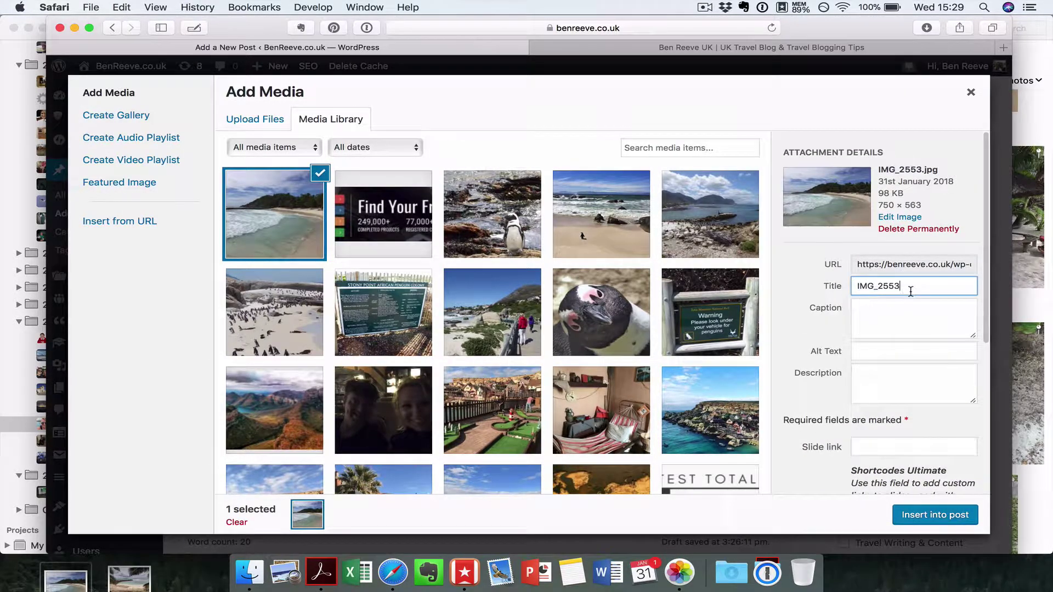
{"action": "key", "text": "super+a"}
{"action": "type", "text": "Ne"}
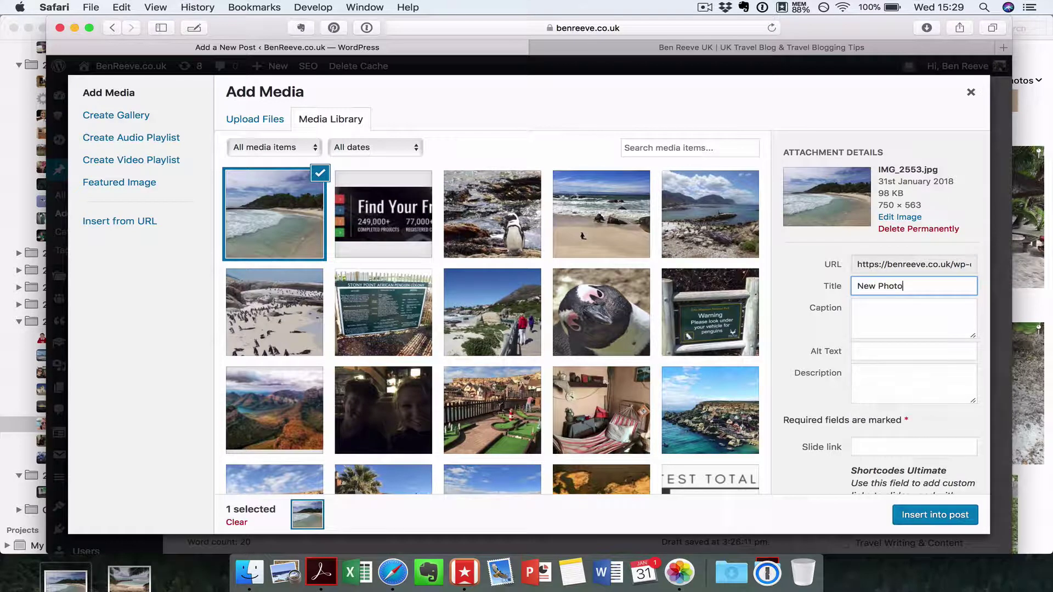
Step: Insert the beach photo into the Test Page post, check it, and publish the post
{"action": "left_click", "coordinate": [933, 514]}
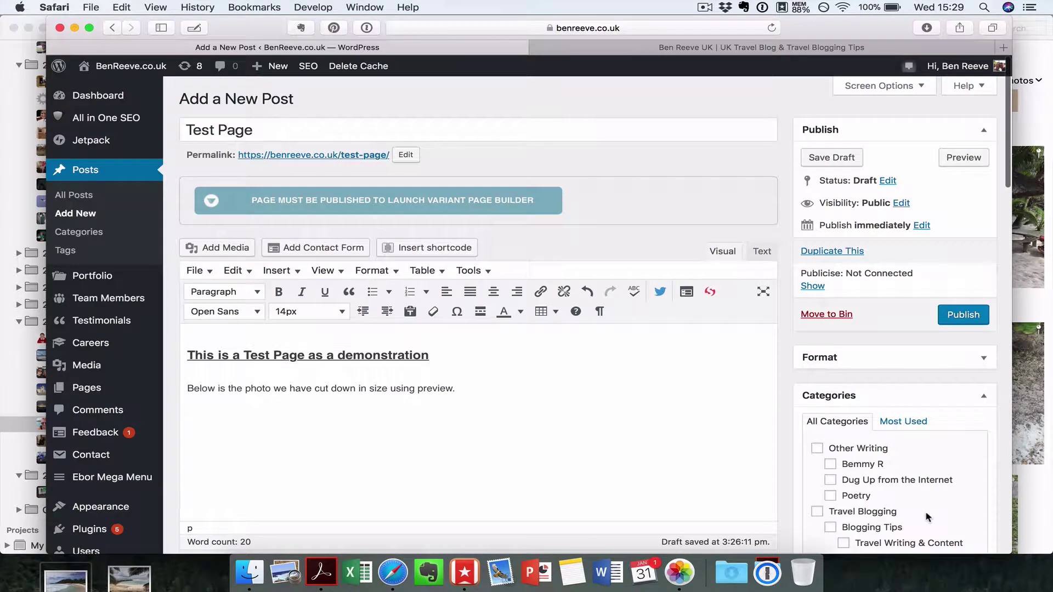
{"action": "scroll", "coordinate": [521, 328], "scroll_direction": "down", "scroll_amount": 5}
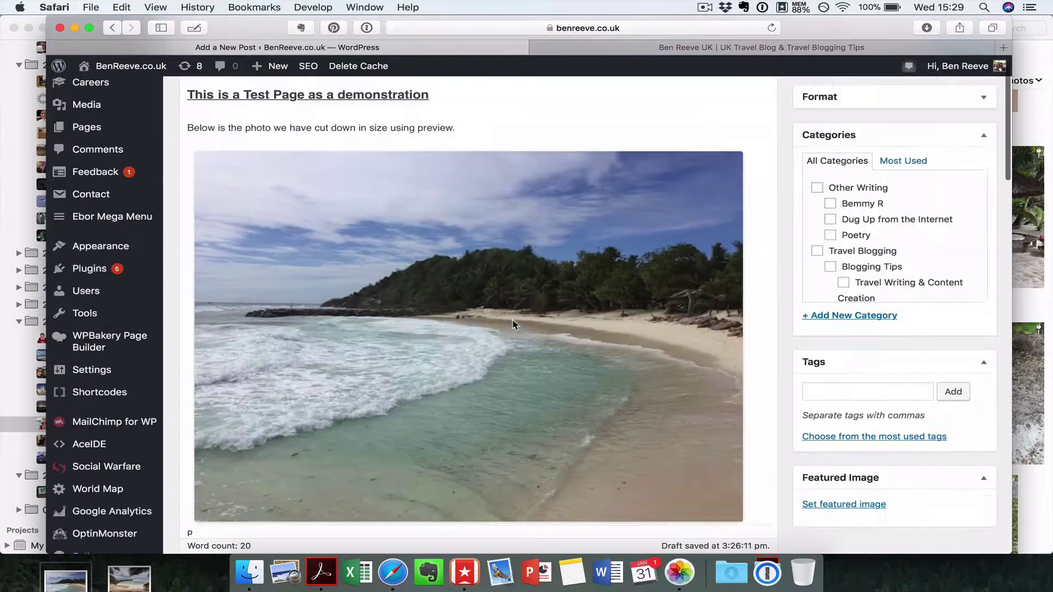
{"action": "scroll", "coordinate": [537, 343], "scroll_direction": "down", "scroll_amount": 3}
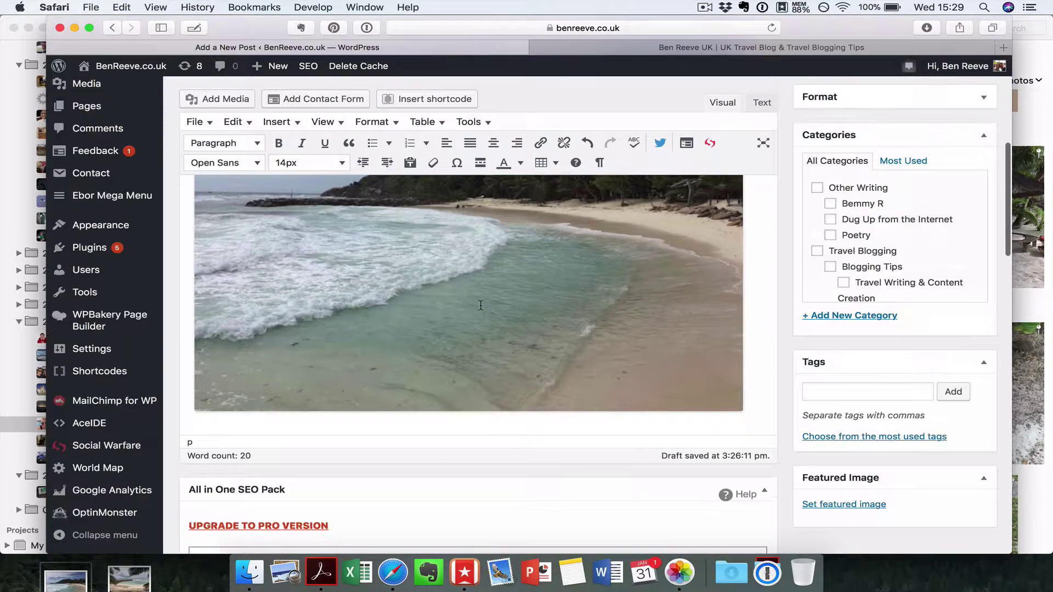
{"action": "scroll", "coordinate": [540, 335], "scroll_direction": "up", "scroll_amount": 5}
{"action": "scroll", "coordinate": [542, 327], "scroll_direction": "up", "scroll_amount": 3}
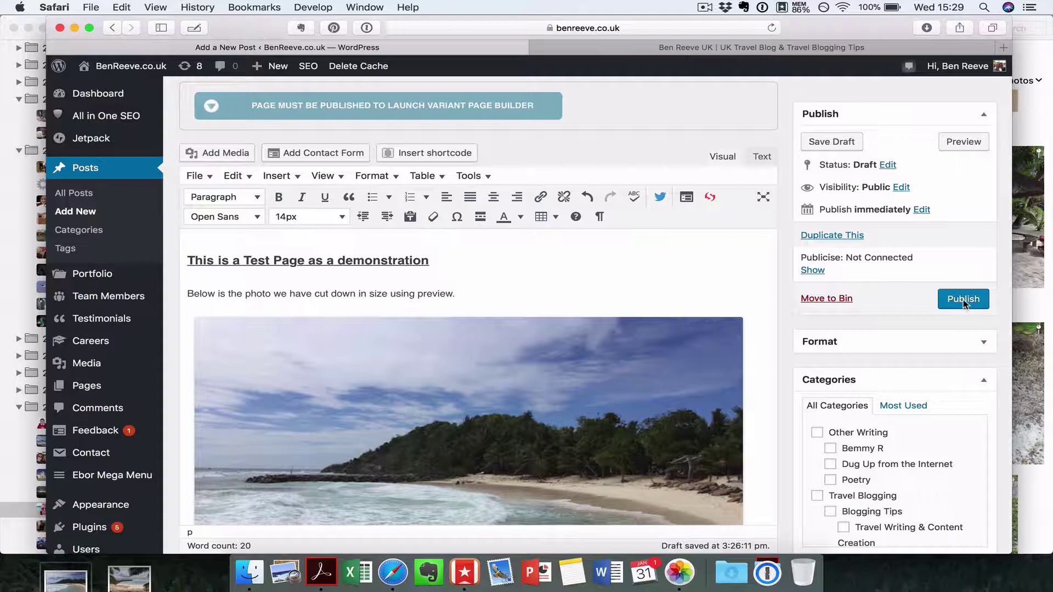
{"action": "scroll", "coordinate": [963, 303], "scroll_direction": "up", "scroll_amount": 3}
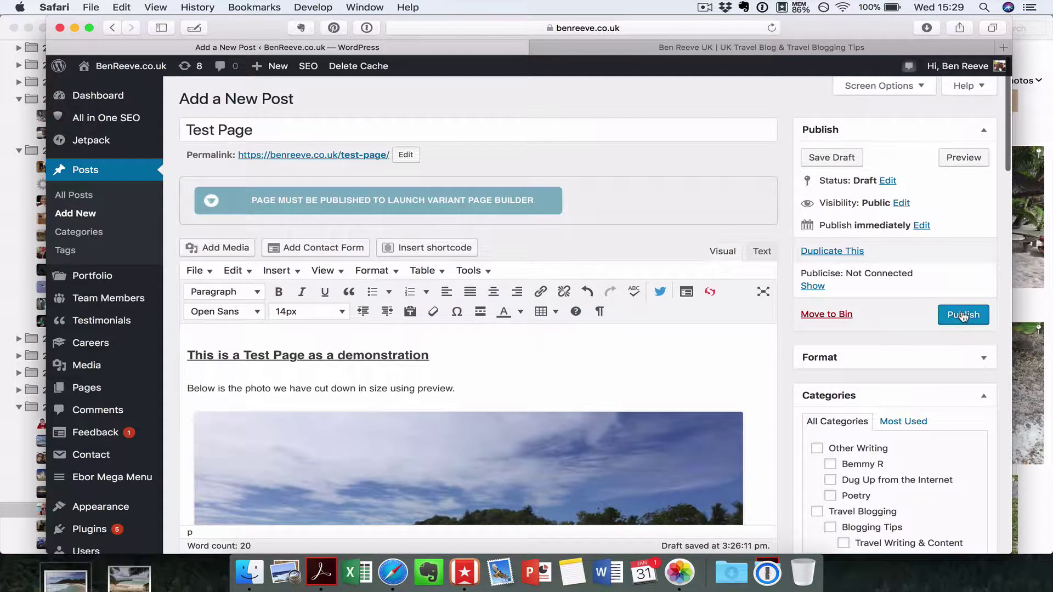
{"action": "left_click", "coordinate": [963, 315]}
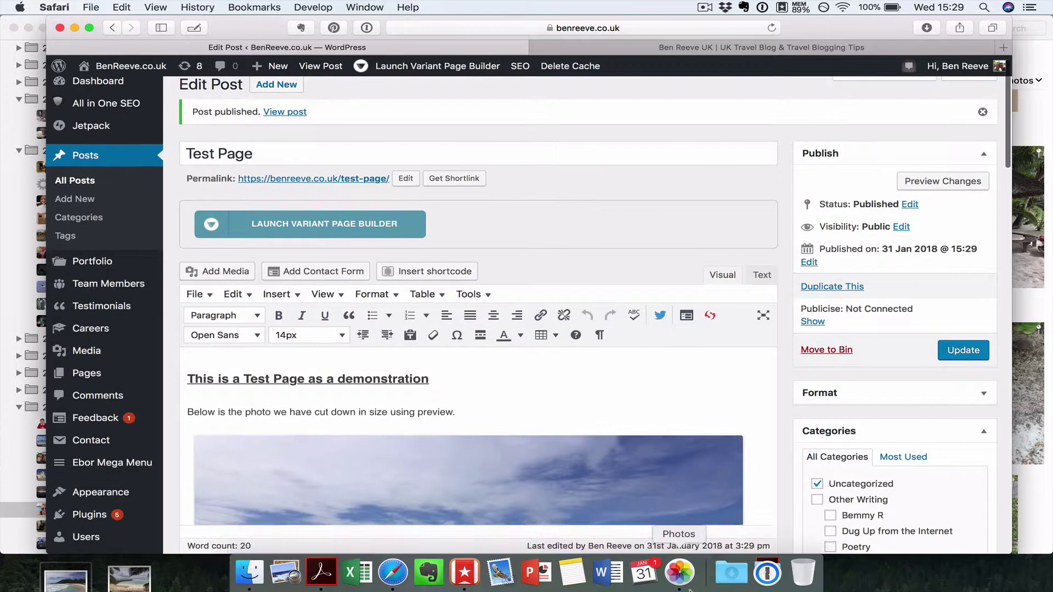
Step: Move the resized IMG_0045.jpg and IMG_2553.jpg from the Desktop to the Trash
{"action": "left_click", "coordinate": [688, 588]}
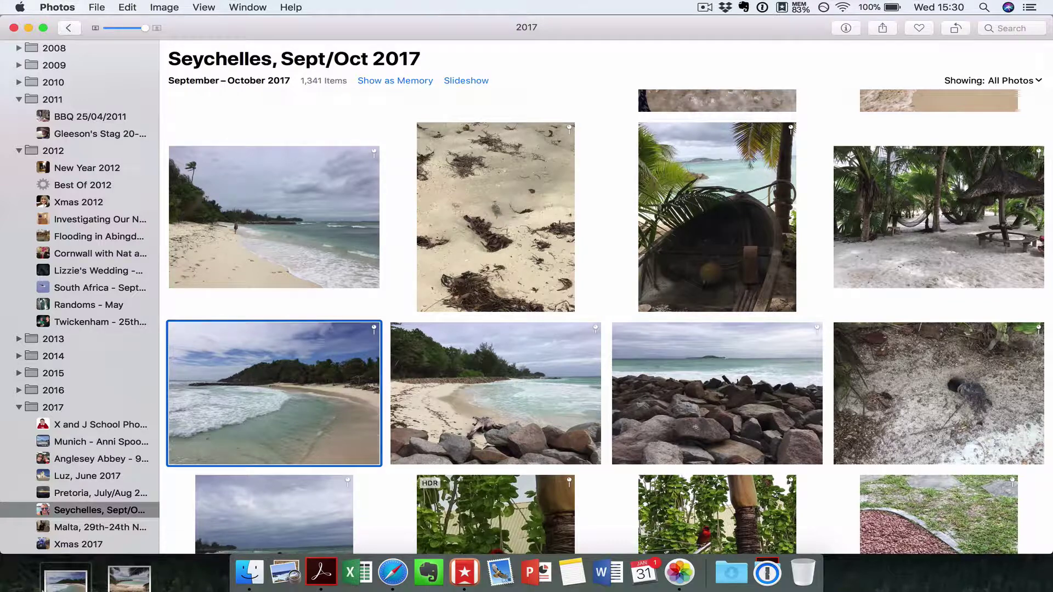
{"action": "left_click", "coordinate": [79, 586]}
{"action": "left_click", "coordinate": [129, 580], "text": "super"}
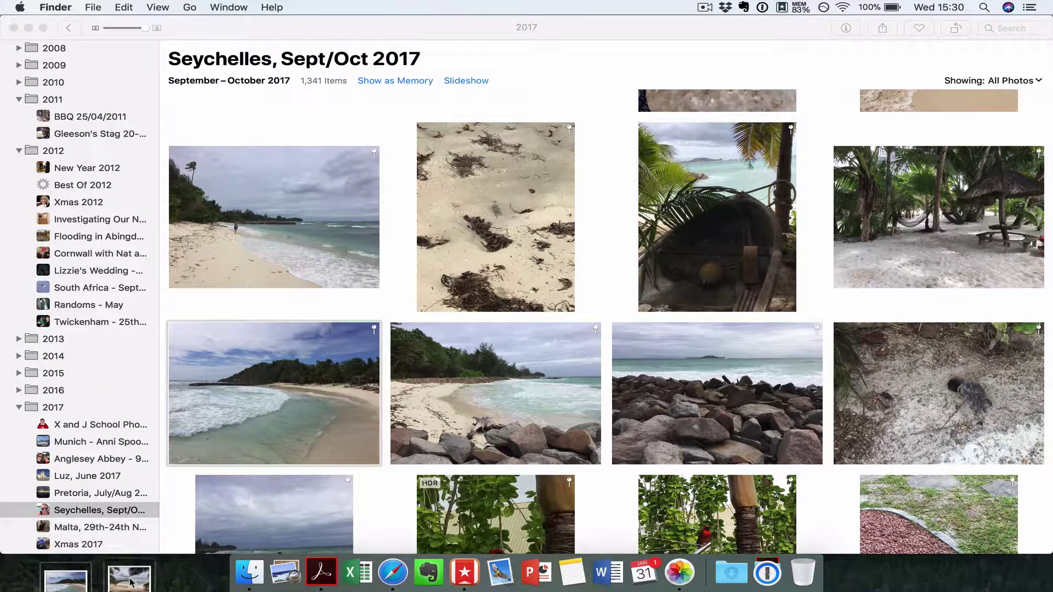
{"action": "key", "text": "super+n"}
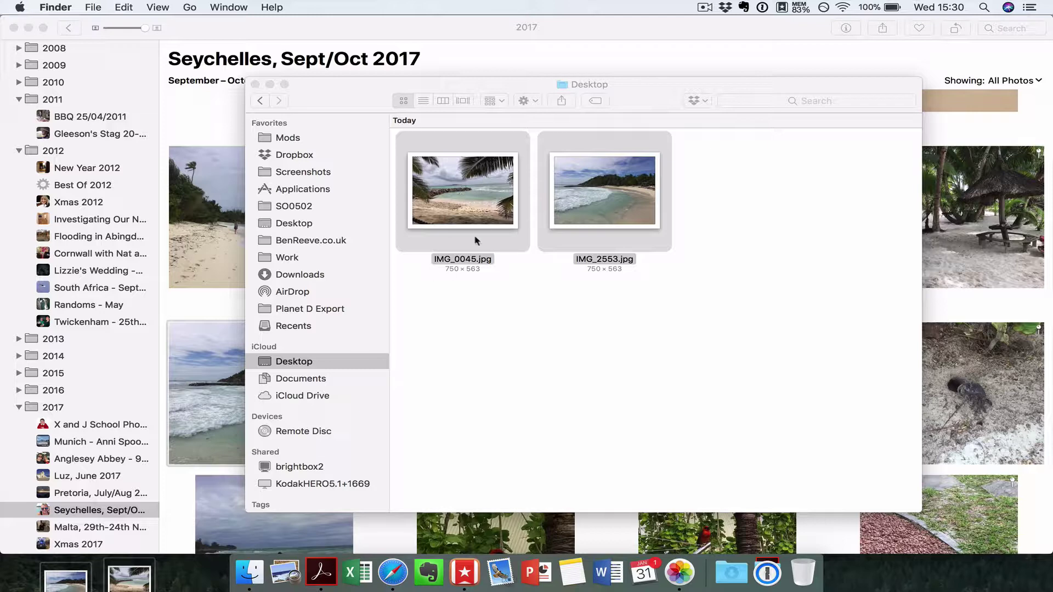
{"action": "left_click_drag", "start_coordinate": [456, 192], "coordinate": [802, 571]}
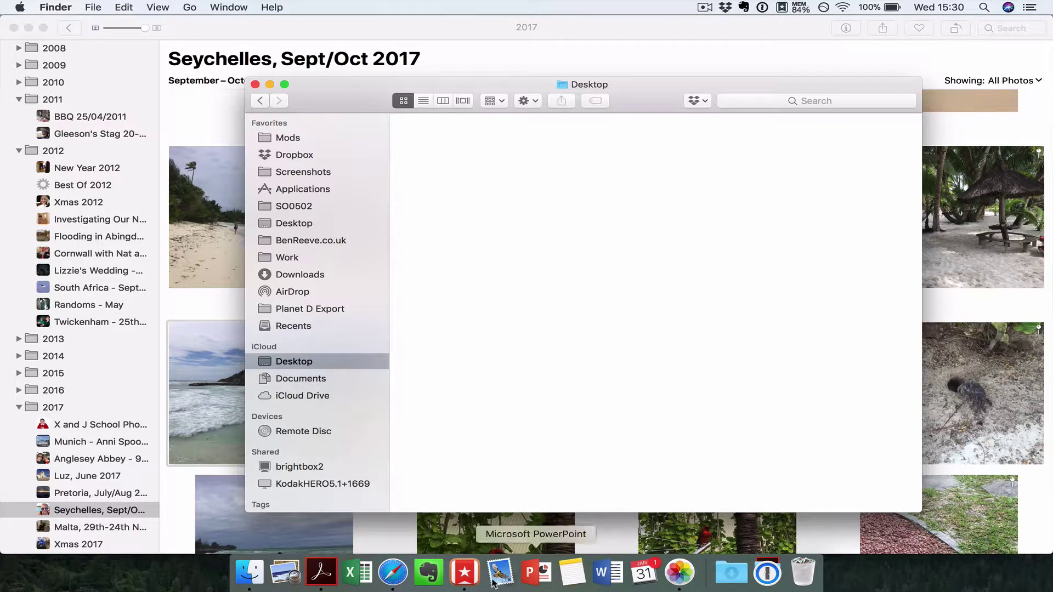
Step: Back in Safari, scroll the live Test Page post to check the beach photo
{"action": "left_click", "coordinate": [392, 572]}
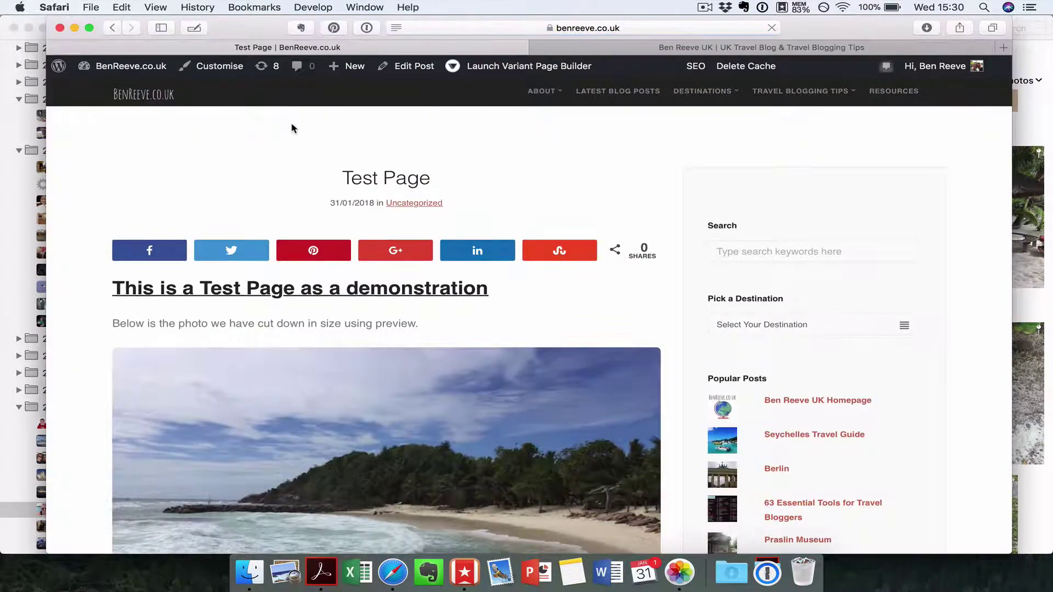
{"action": "scroll", "coordinate": [364, 242], "scroll_direction": "down", "scroll_amount": 4}
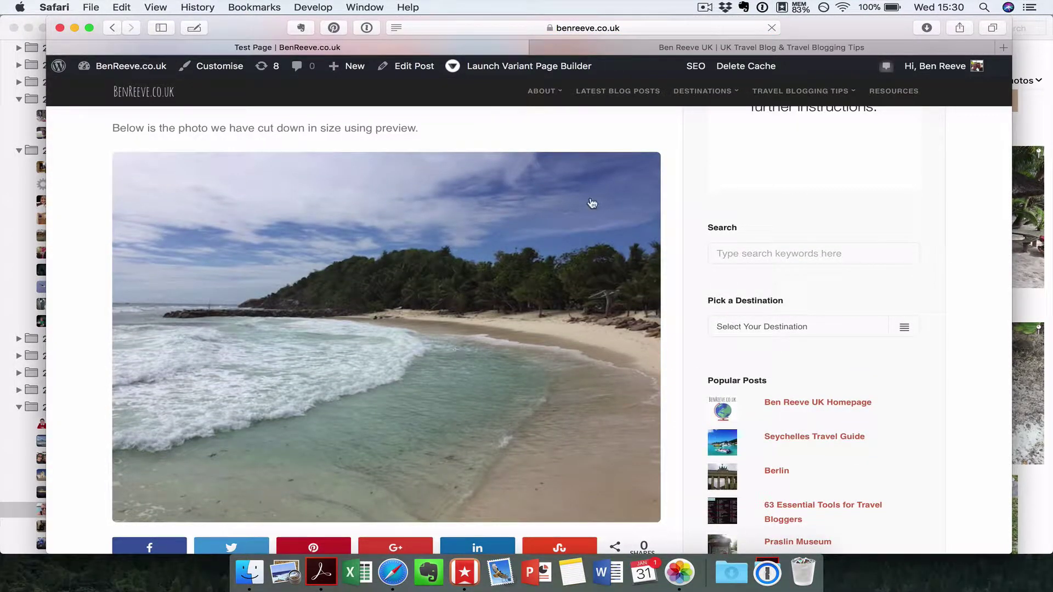
{"action": "scroll", "coordinate": [488, 384], "scroll_direction": "up", "scroll_amount": 5}
{"action": "scroll", "coordinate": [488, 384], "scroll_direction": "down", "scroll_amount": 1}
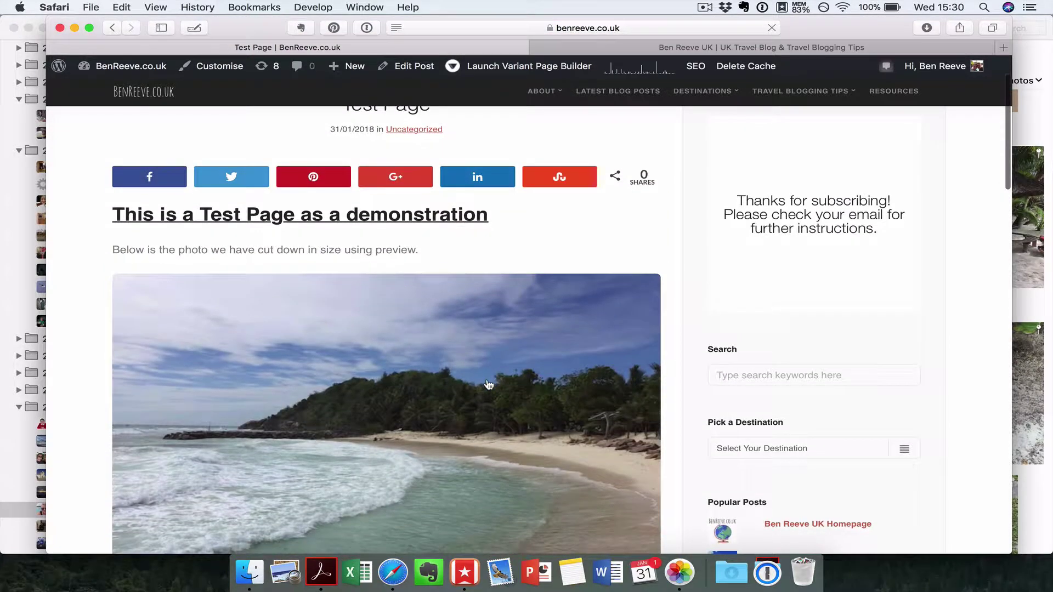
{"action": "scroll", "coordinate": [549, 307], "scroll_direction": "down", "scroll_amount": 5}
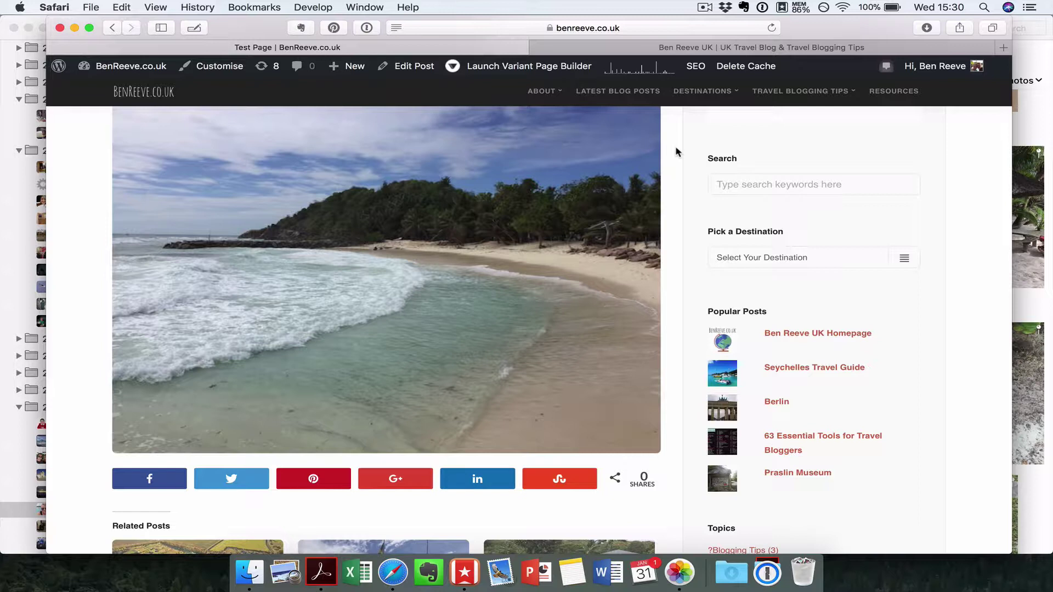
Step: Return to the homepage tab and look over its canyon banner and welcome section
{"action": "left_click", "coordinate": [704, 8]}
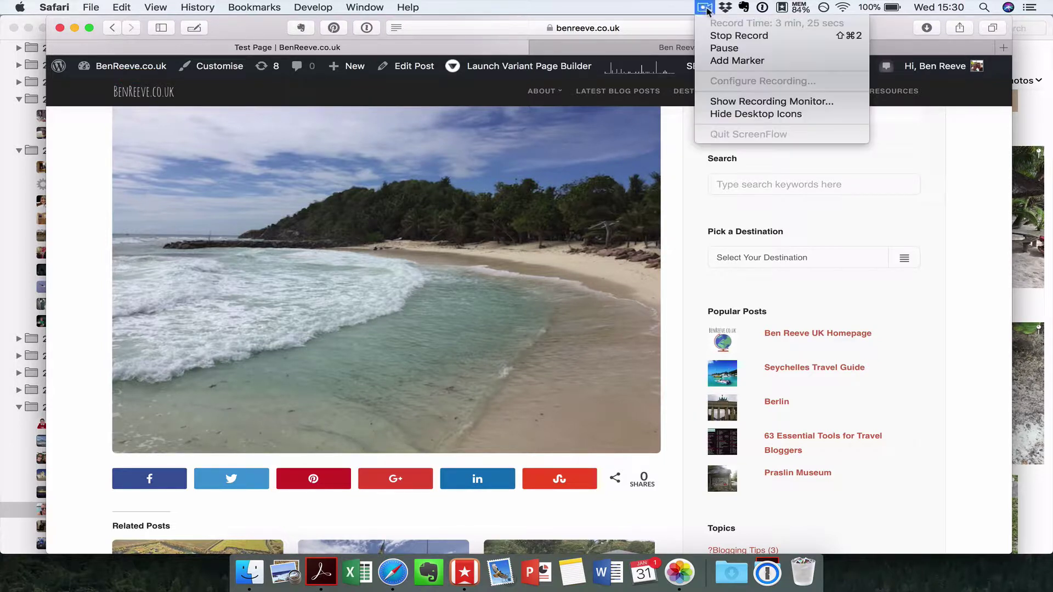
{"action": "left_click", "coordinate": [720, 36]}
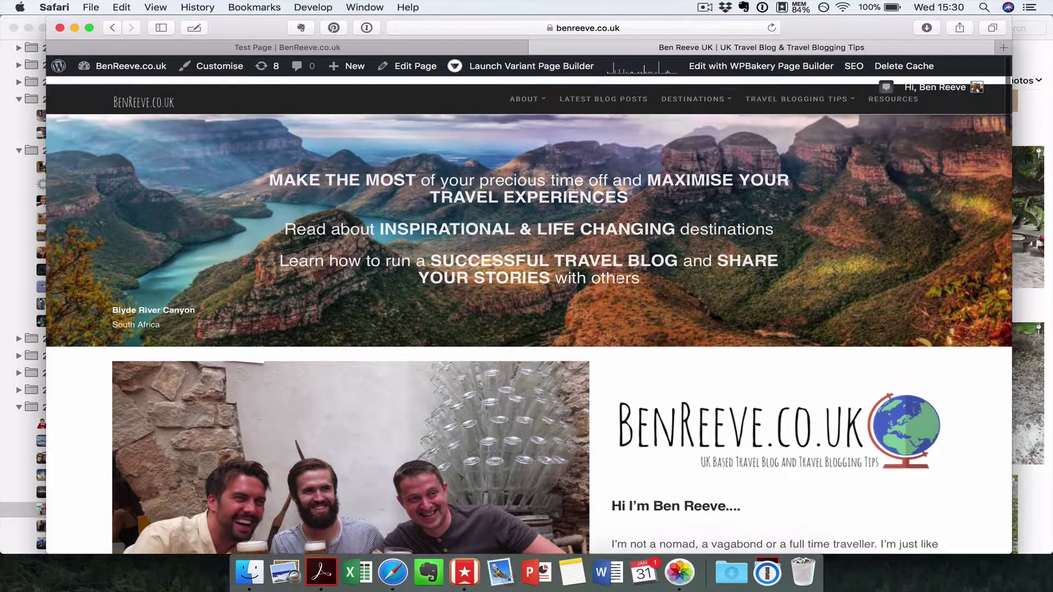
{"action": "scroll", "coordinate": [798, 82], "scroll_direction": "down", "scroll_amount": 9}
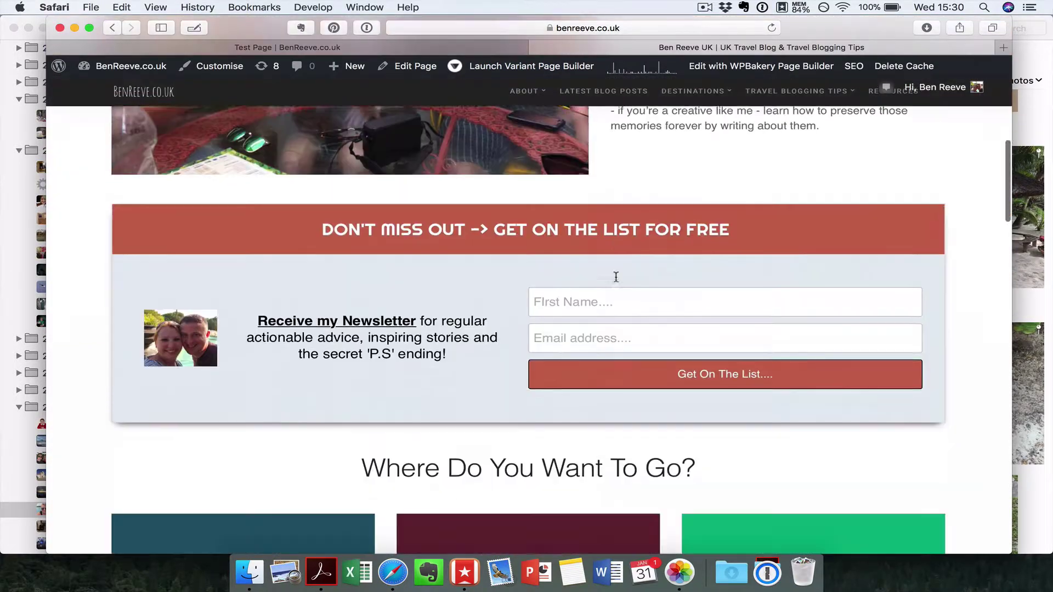
{"action": "scroll", "coordinate": [798, 82], "scroll_direction": "up", "scroll_amount": 9}
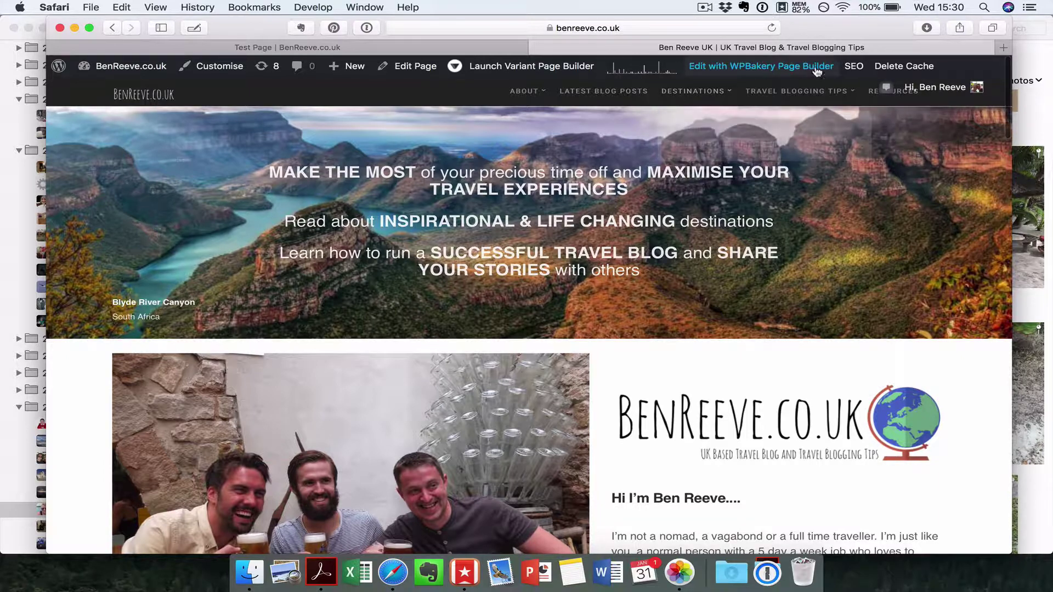
{"action": "left_click", "coordinate": [705, 9]}
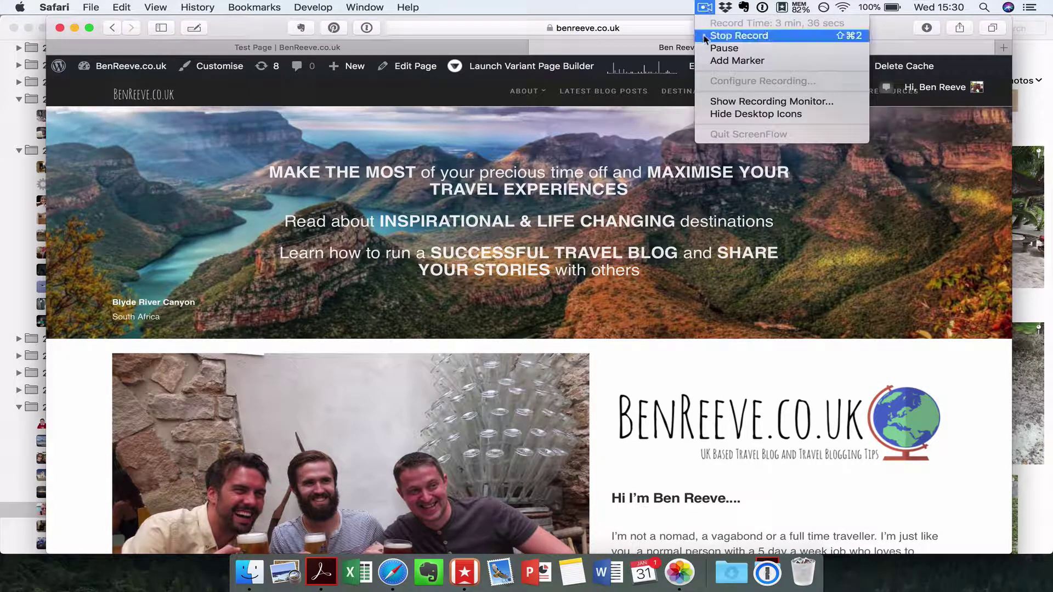